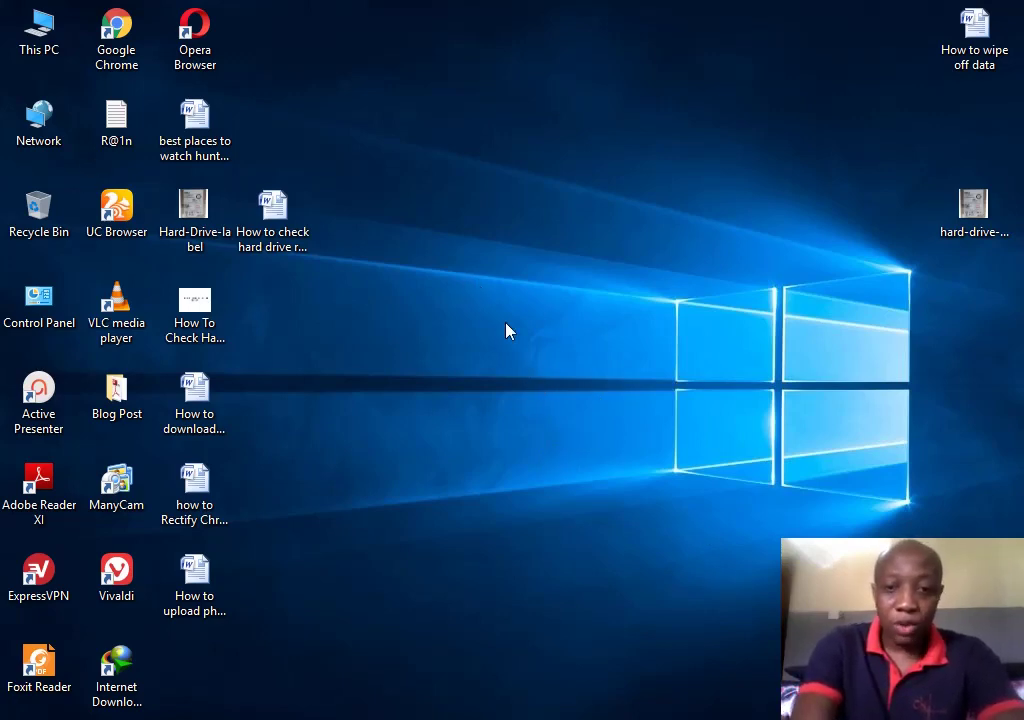
Open Device Manager from the system properties of This PC and expand Disk drives to read the hard drive's model
right_click(45, 40)
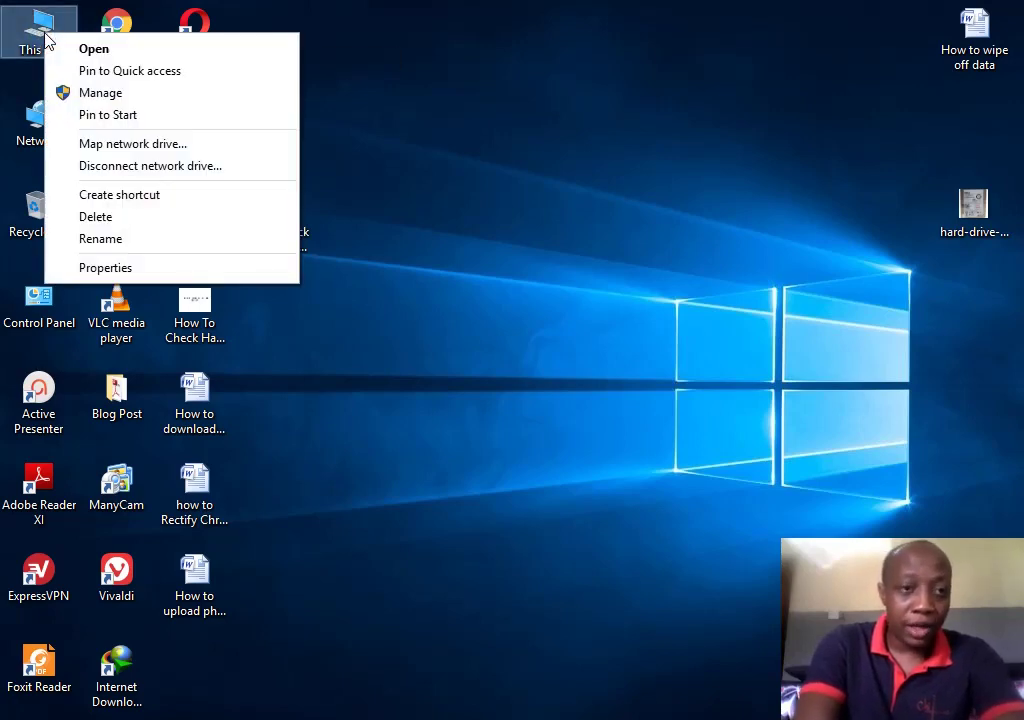
left_click(145, 272)
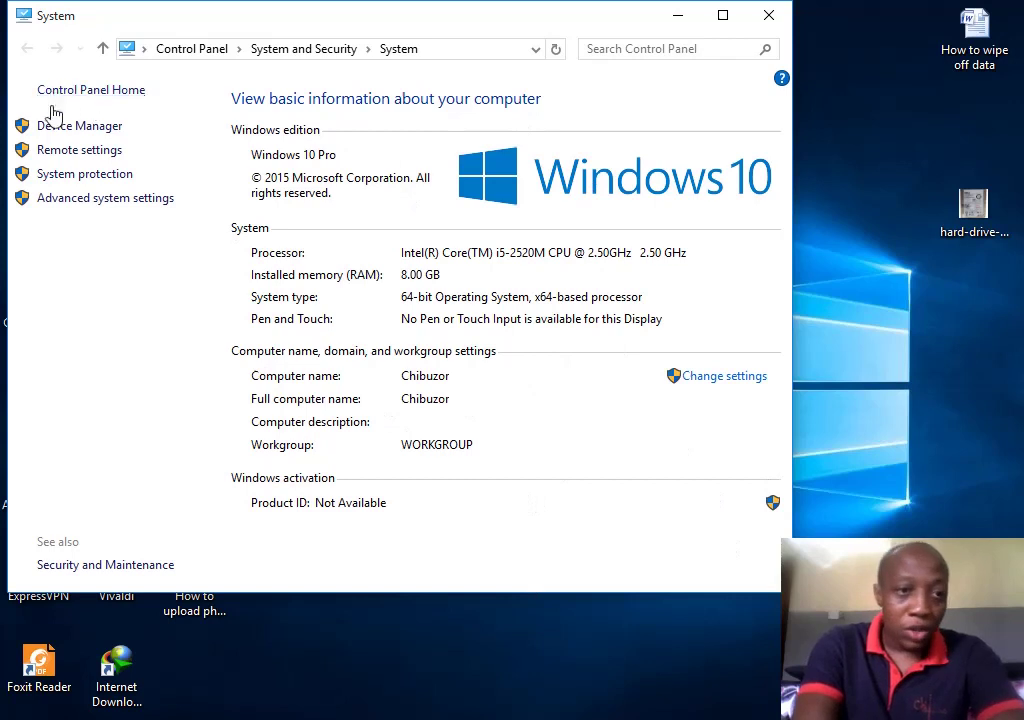
left_click(96, 128)
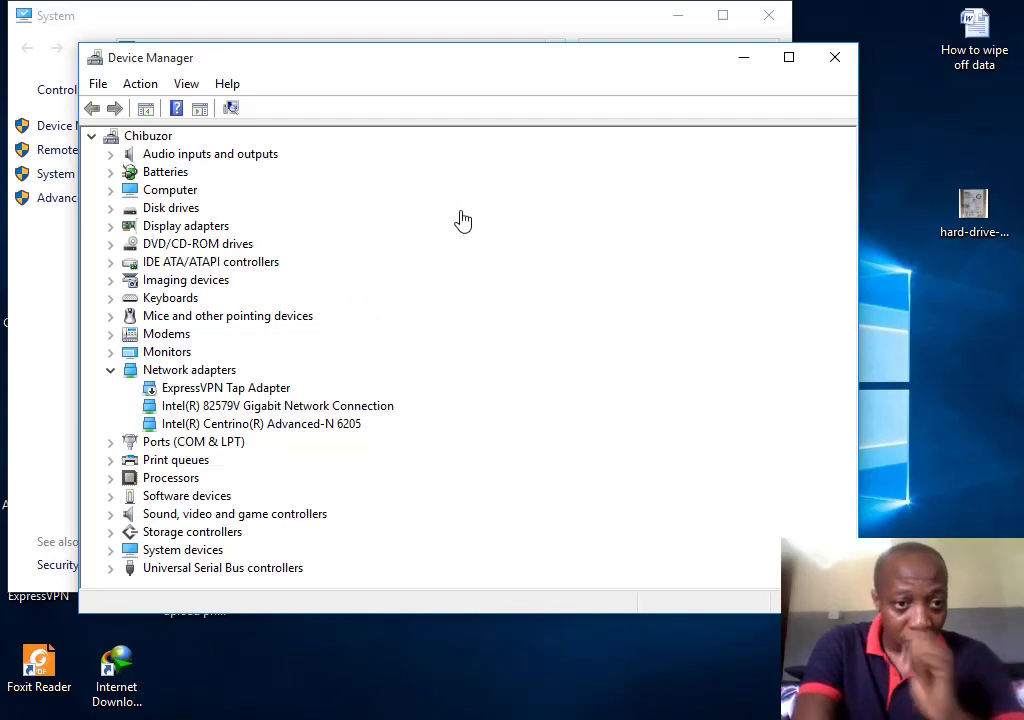
left_click(110, 208)
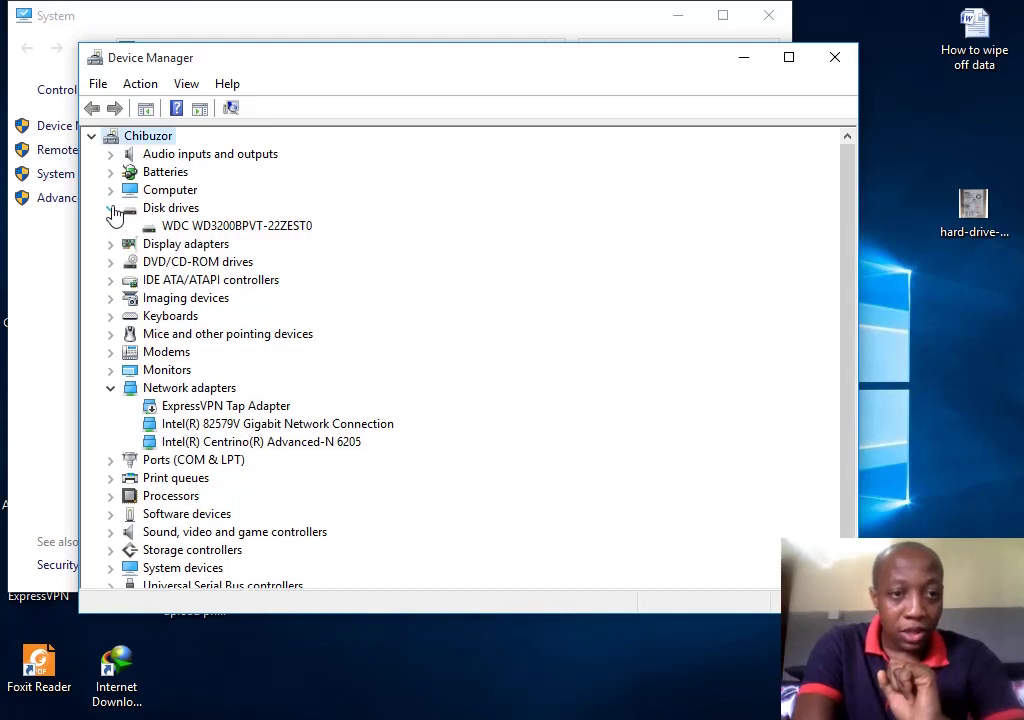
left_click(111, 208)
left_click(110, 208)
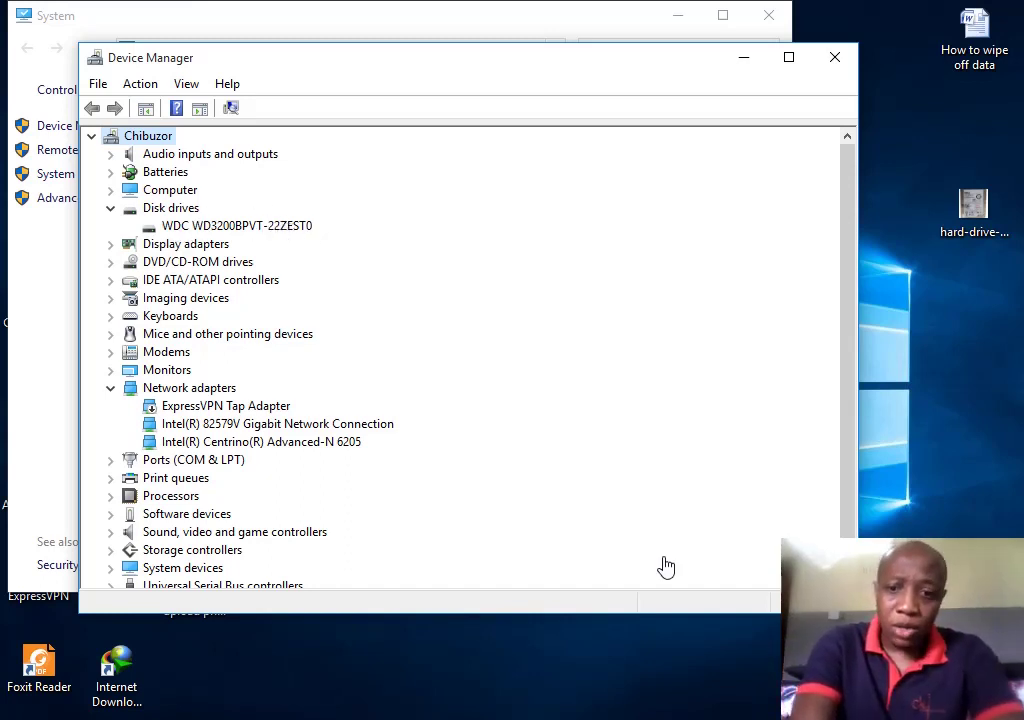
Switch to the Word document Document1 to review the noted hard drive model, and minimize it again
left_click(612, 716)
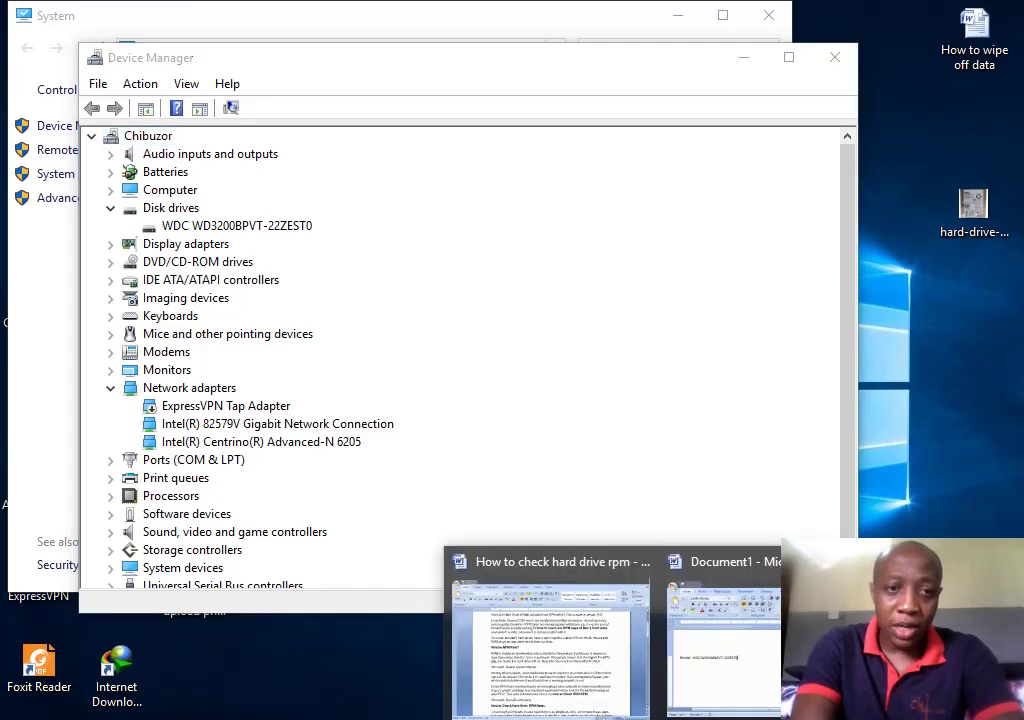
left_click(725, 687)
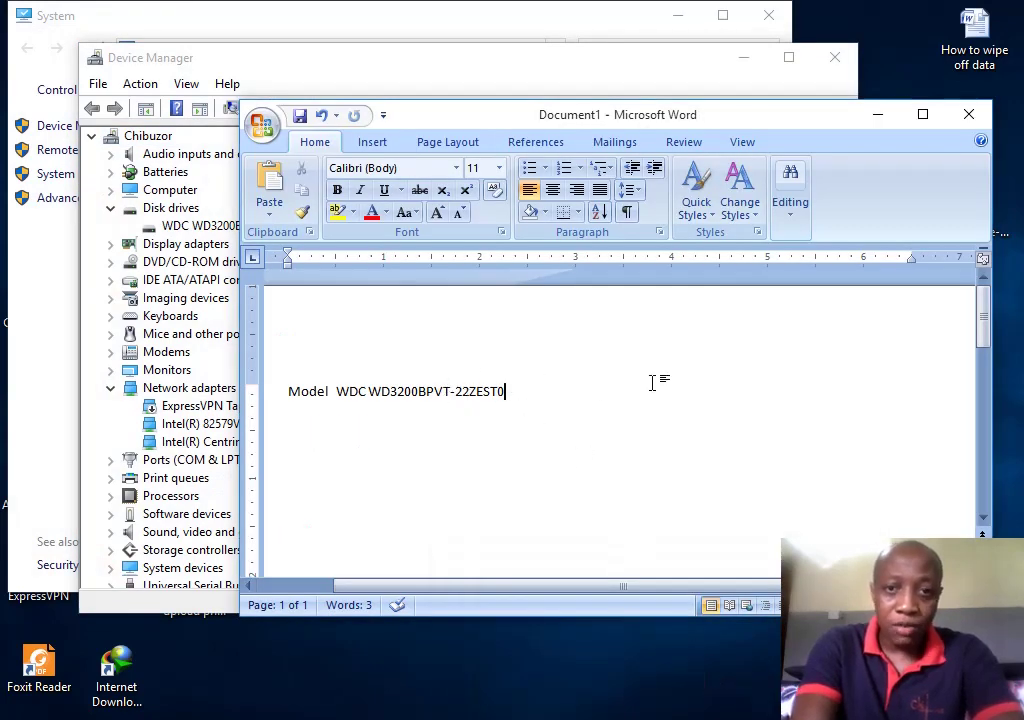
left_click(922, 114)
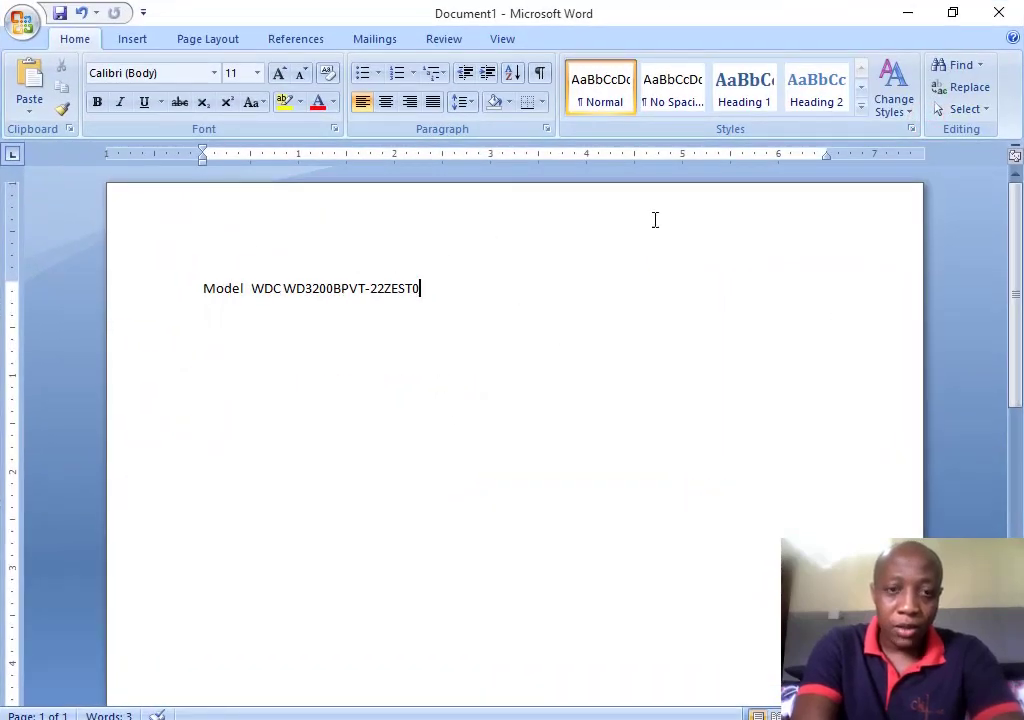
left_click(907, 13)
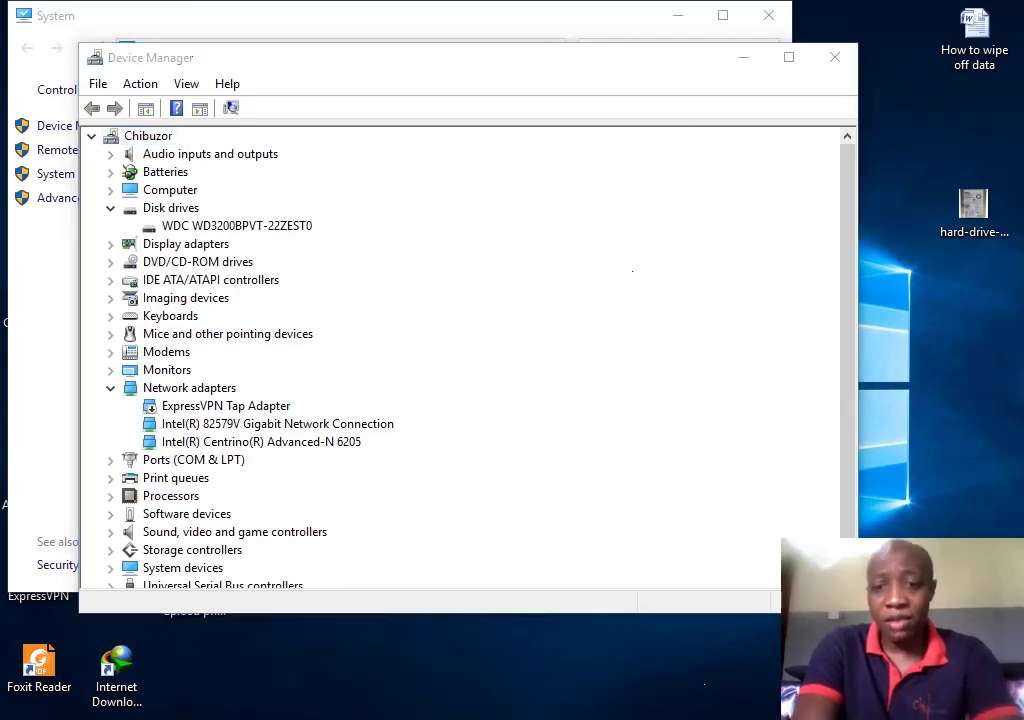
left_click(757, 667)
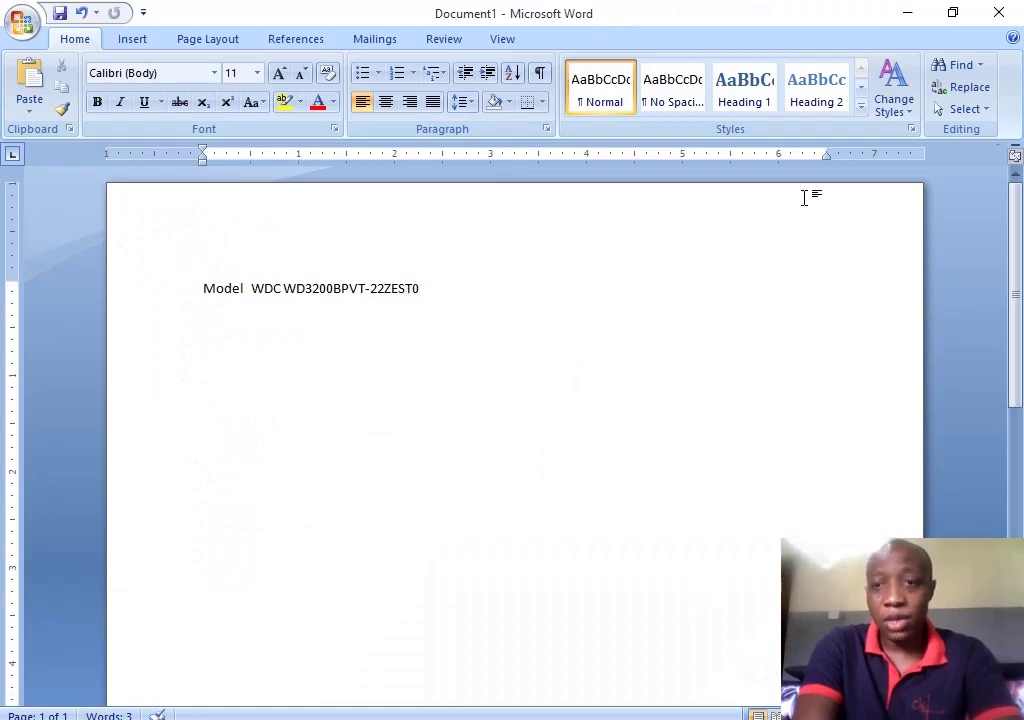
left_click(910, 13)
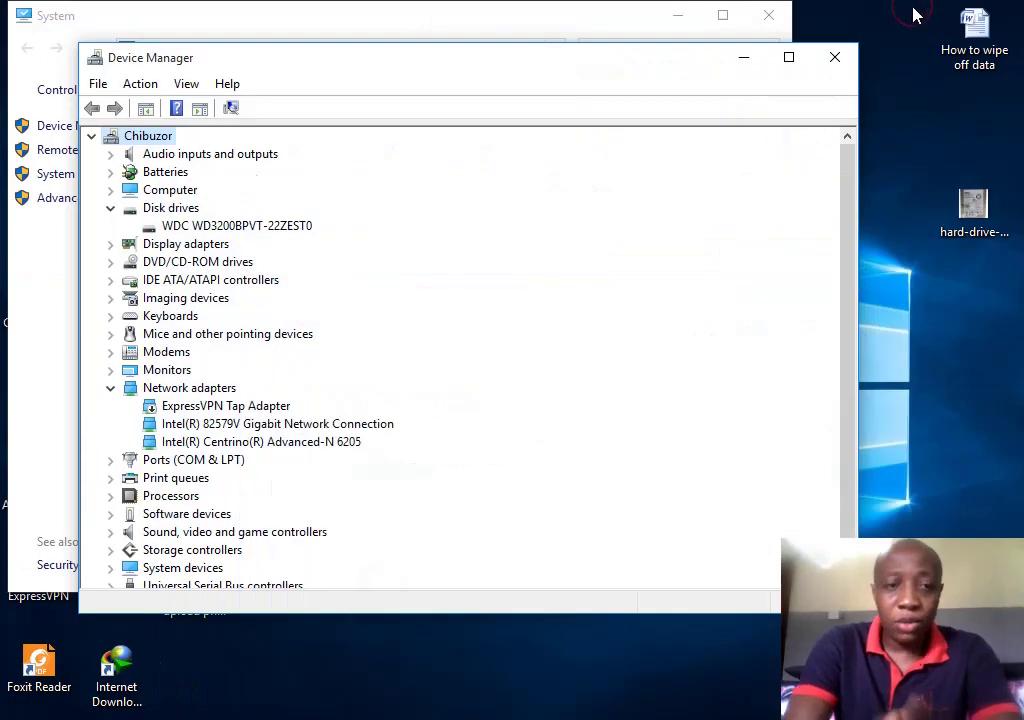
Close the Device Manager and System windows and launch Google Chrome
left_click(836, 60)
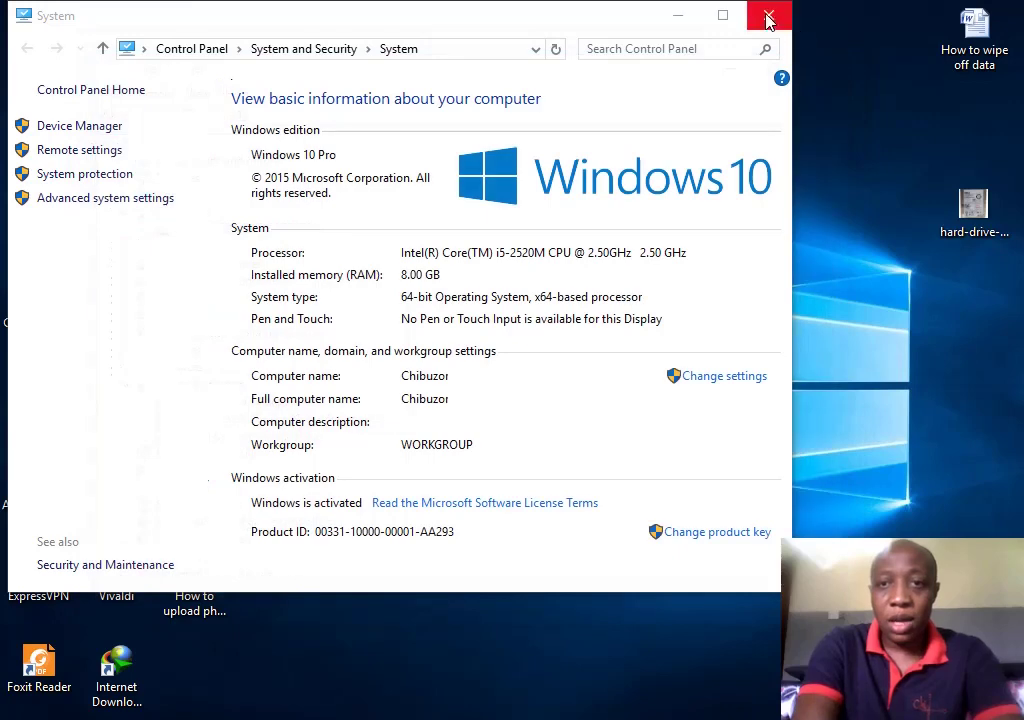
left_click(769, 16)
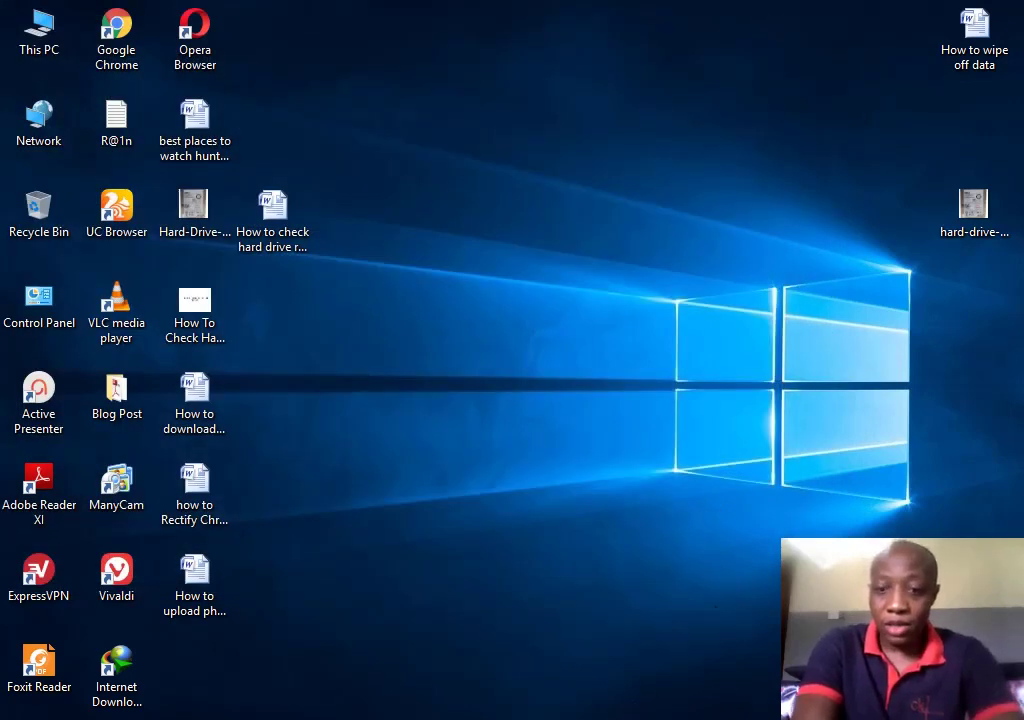
double_click(116, 35)
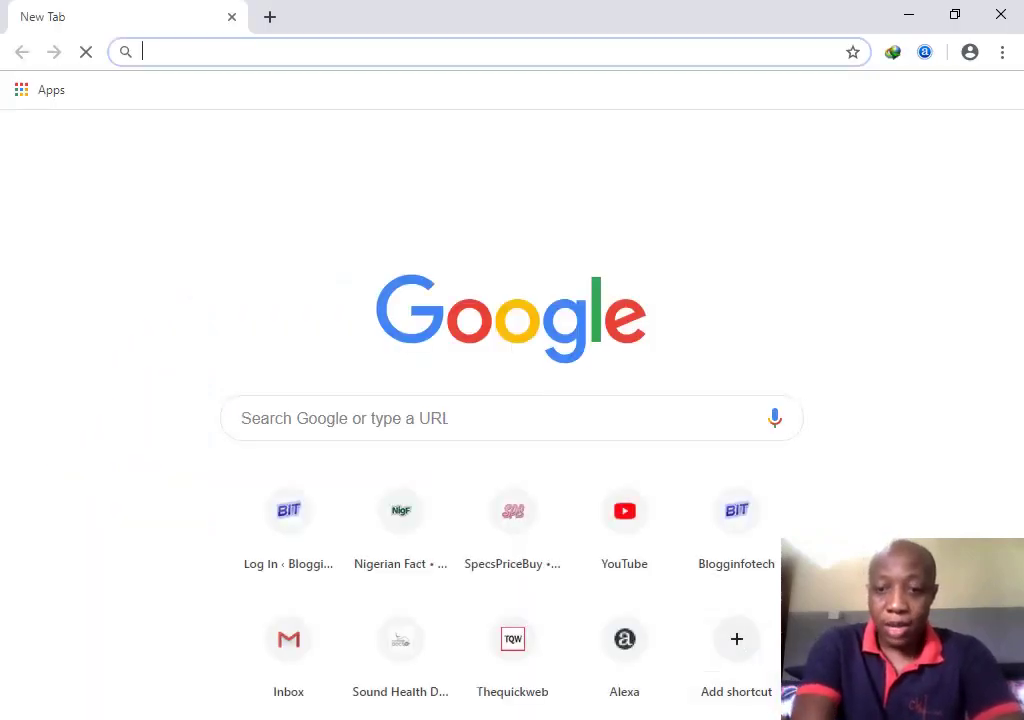
Switch to Document1 in Word and copy the whole line "Model WDC WD3200BPVT-22ZEST0"
mouse_move(628, 715)
left_click(750, 652)
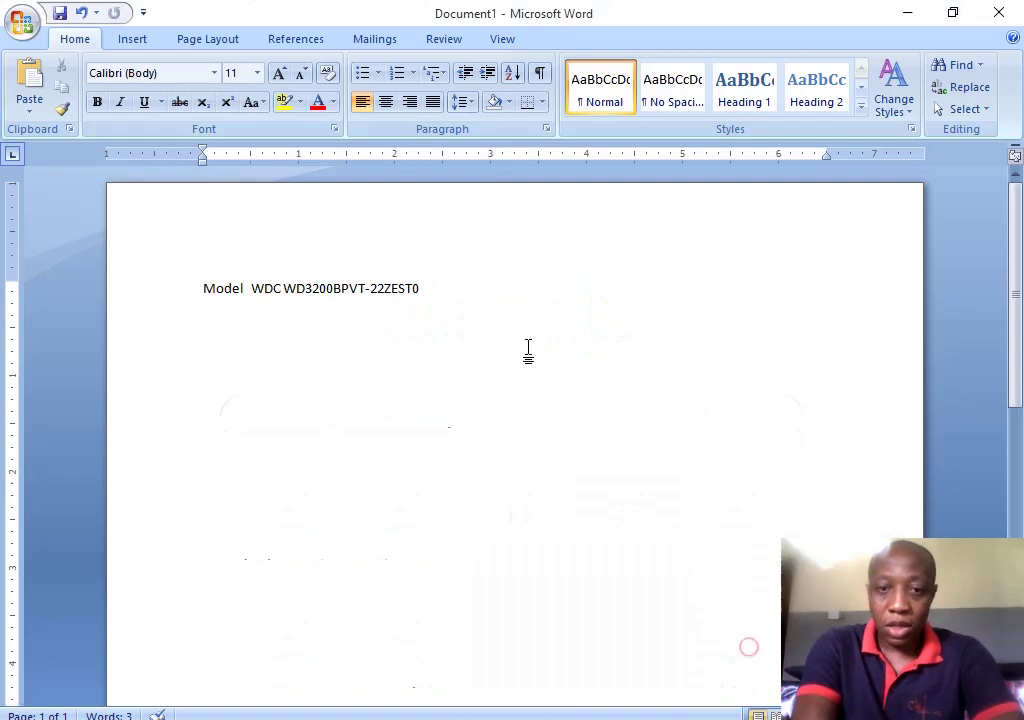
triple_click(313, 286)
left_click(389, 373)
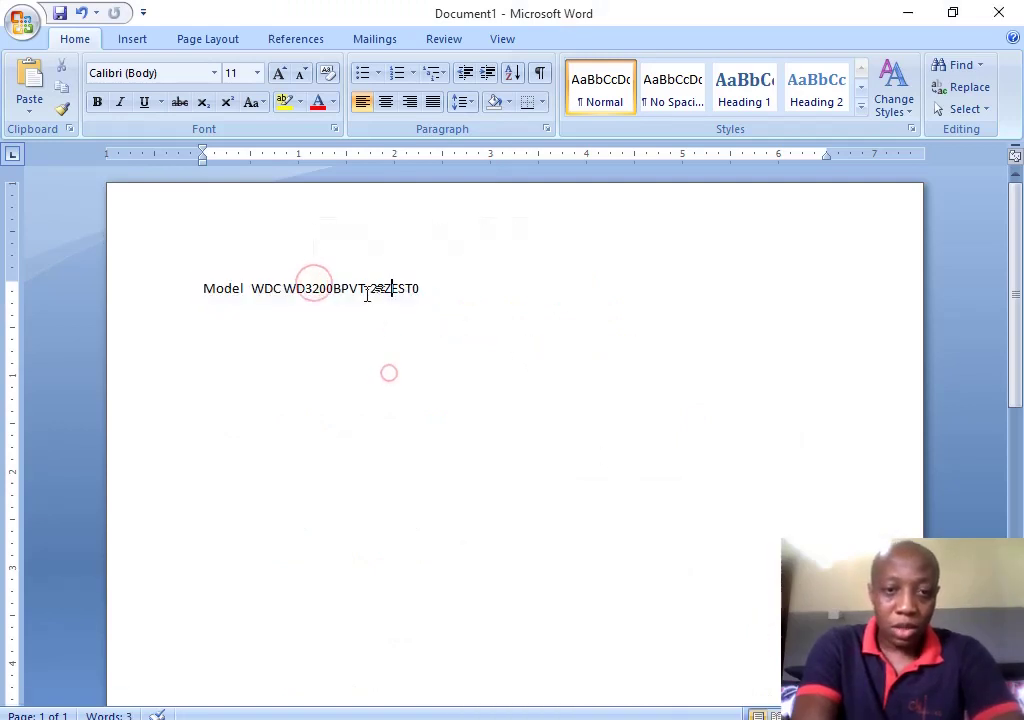
triple_click(362, 288)
right_click(365, 289)
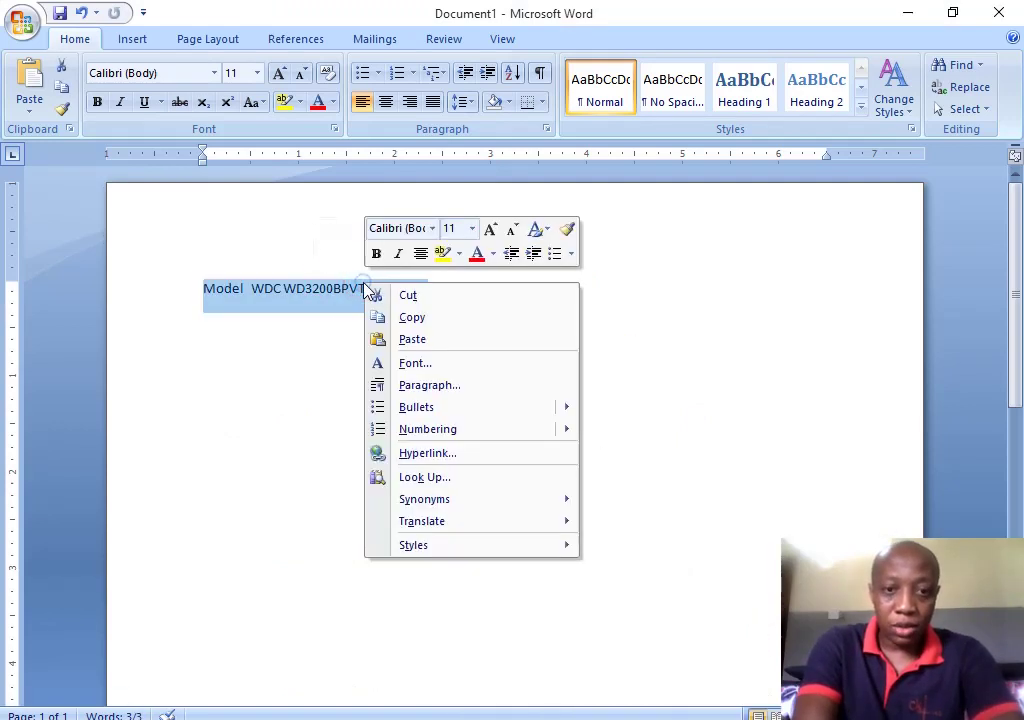
left_click(447, 330)
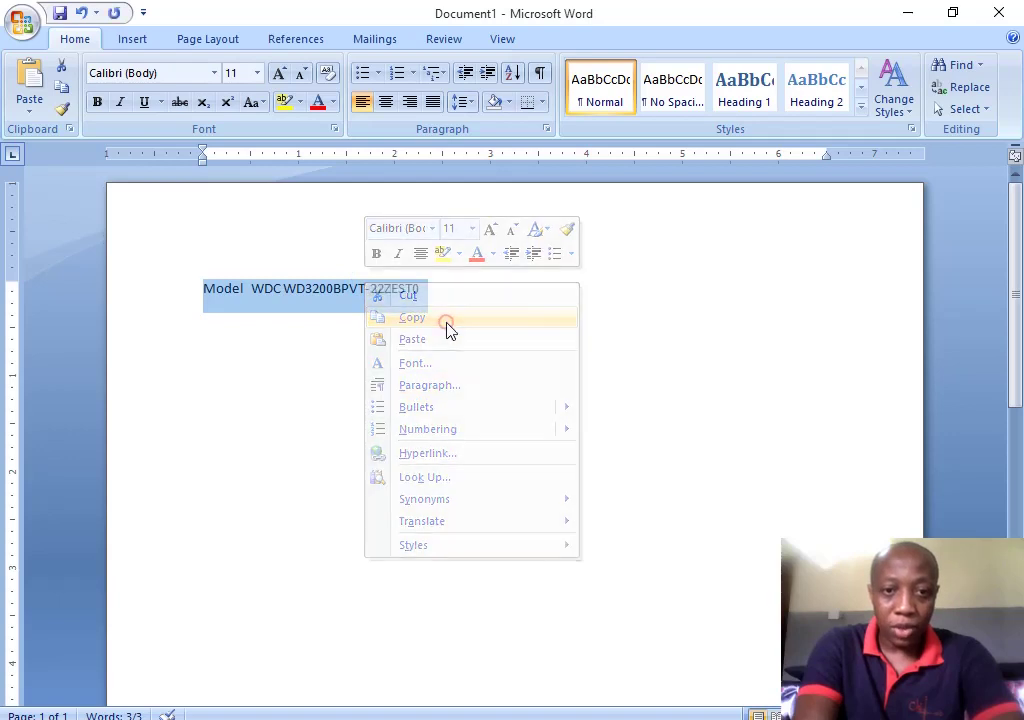
Return to Chrome and search Google for the copied text "Model WDC WD3200BPVT-22ZEST0"
key("alt+Tab")
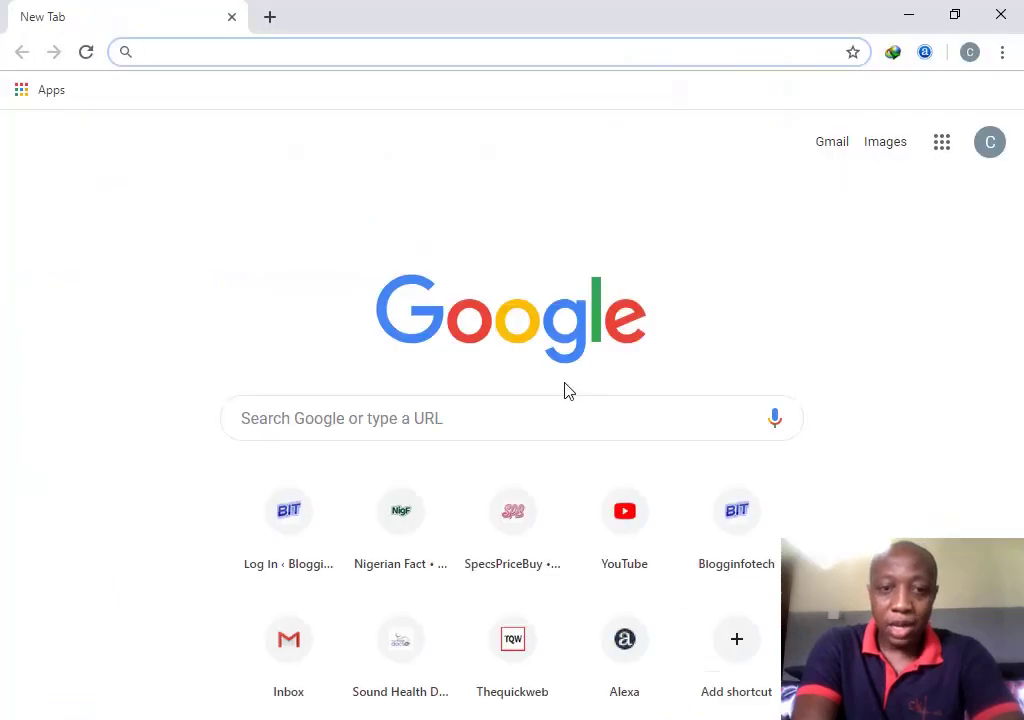
left_click(531, 429)
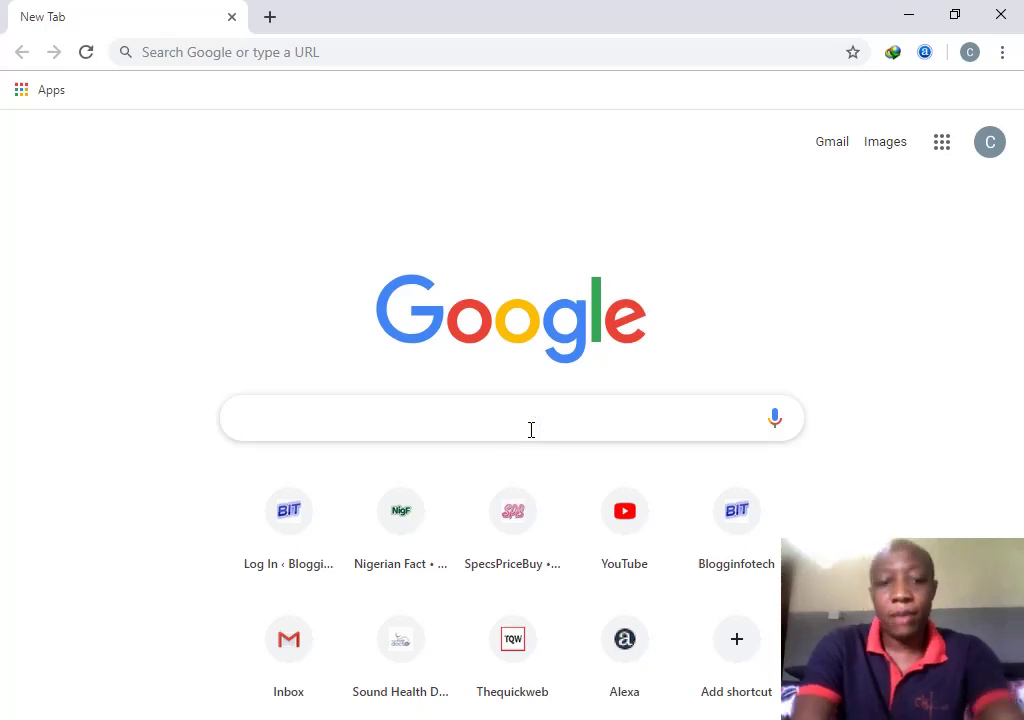
right_click(531, 429)
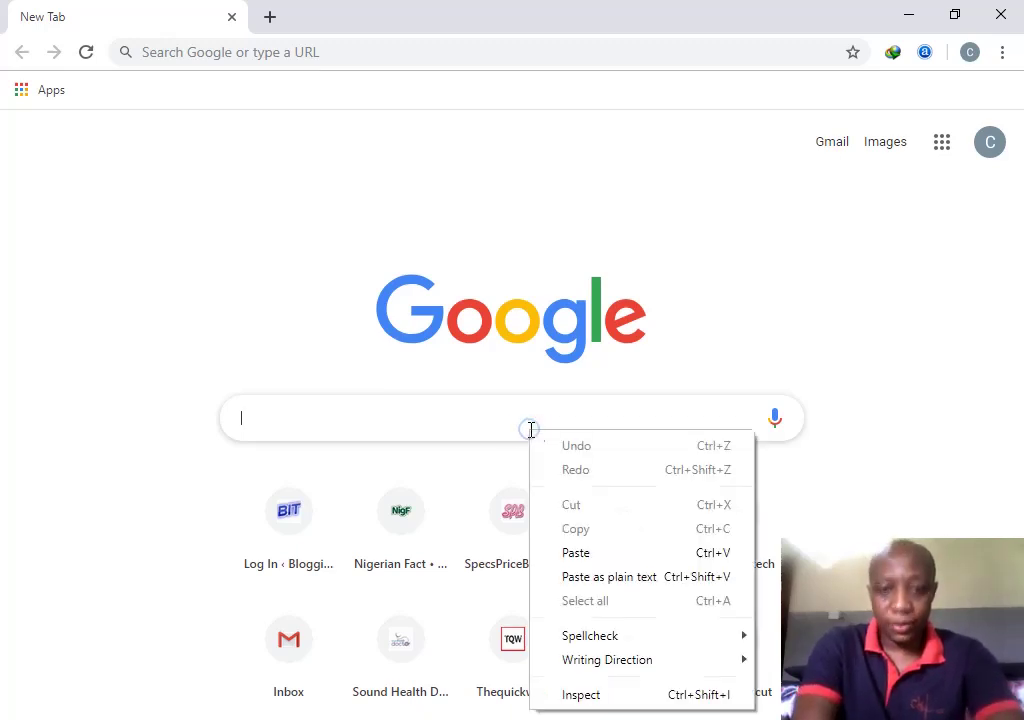
left_click(580, 552)
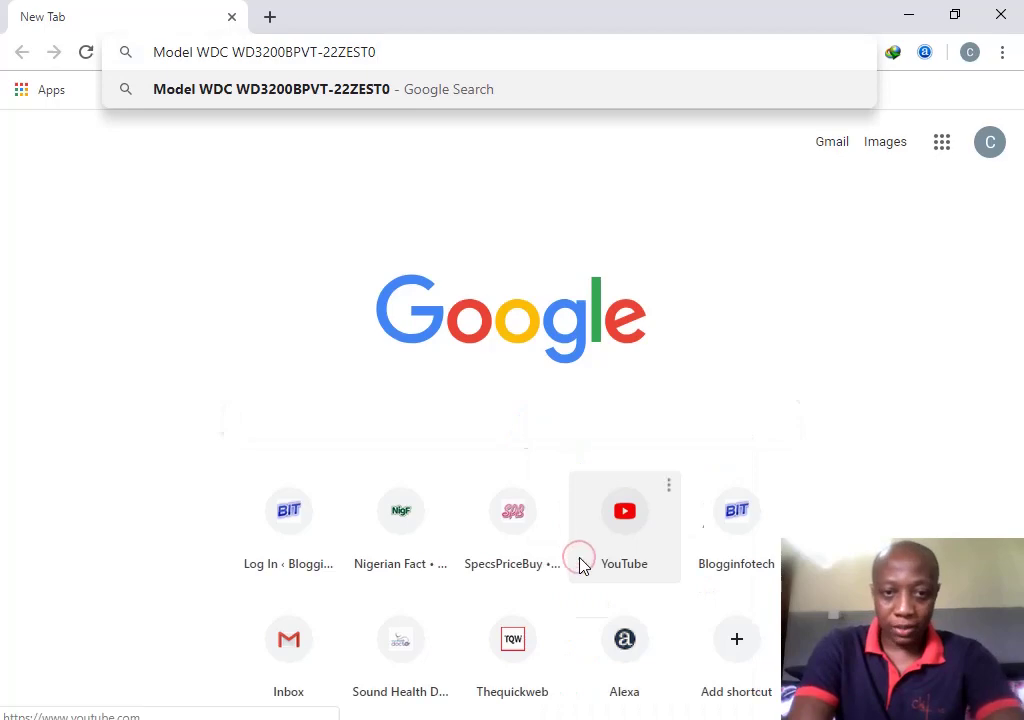
key("Return")
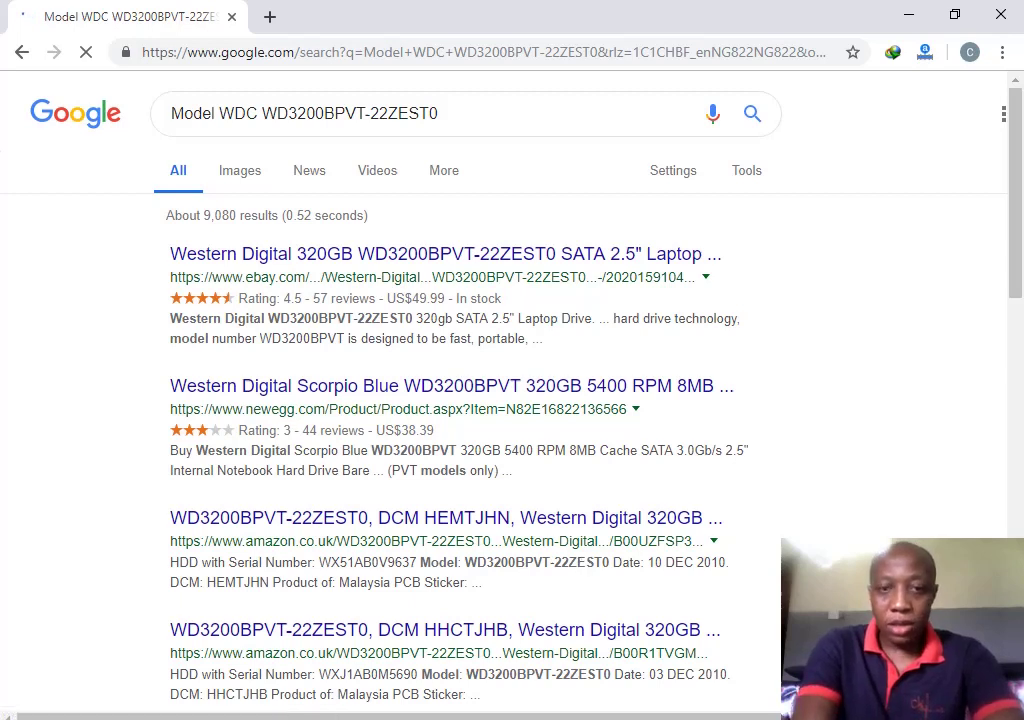
Open the eBay result for the Western Digital 320GB WD3200BPVT-22ZEST0 and read the rotation speed under Item specifics
scroll(591, 327, "down", 1)
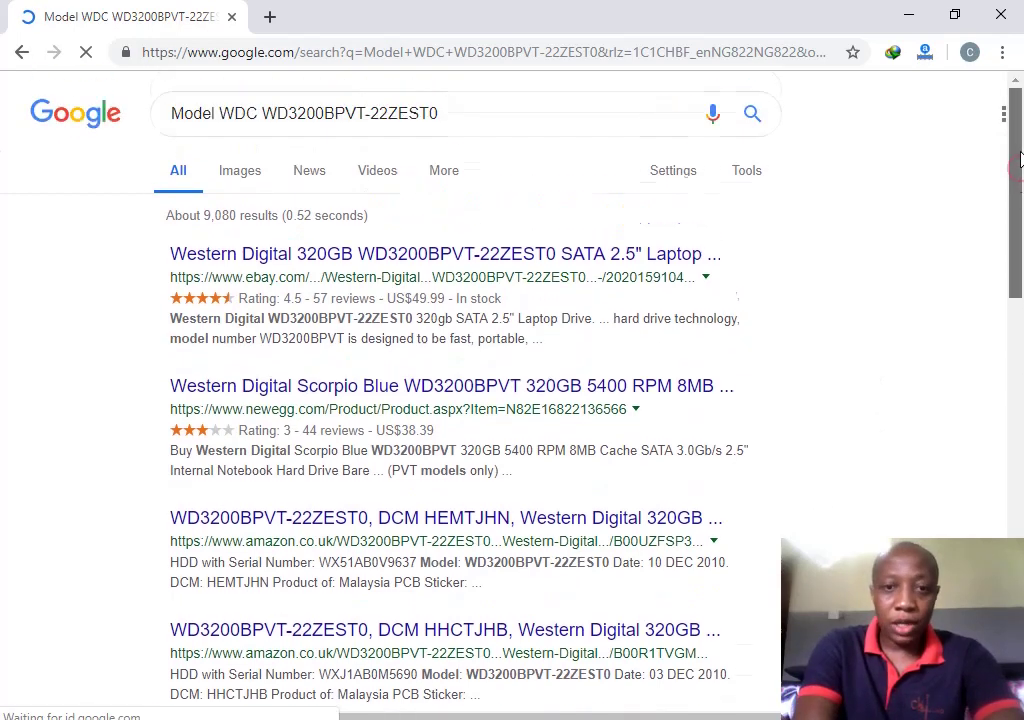
scroll(591, 327, "up", 1)
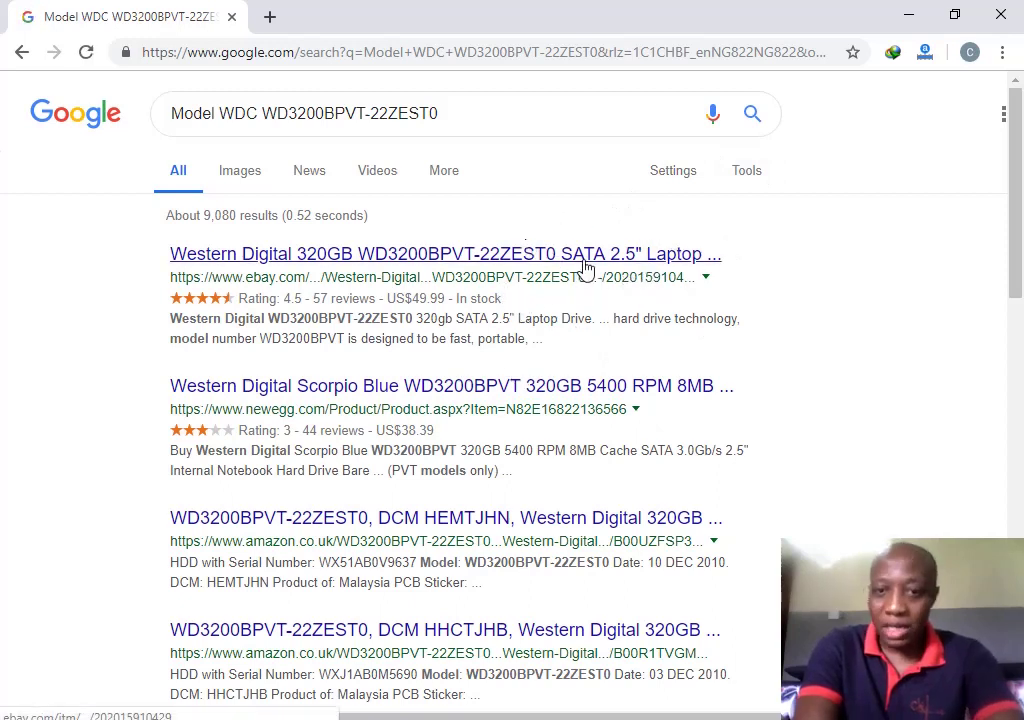
left_click(567, 256)
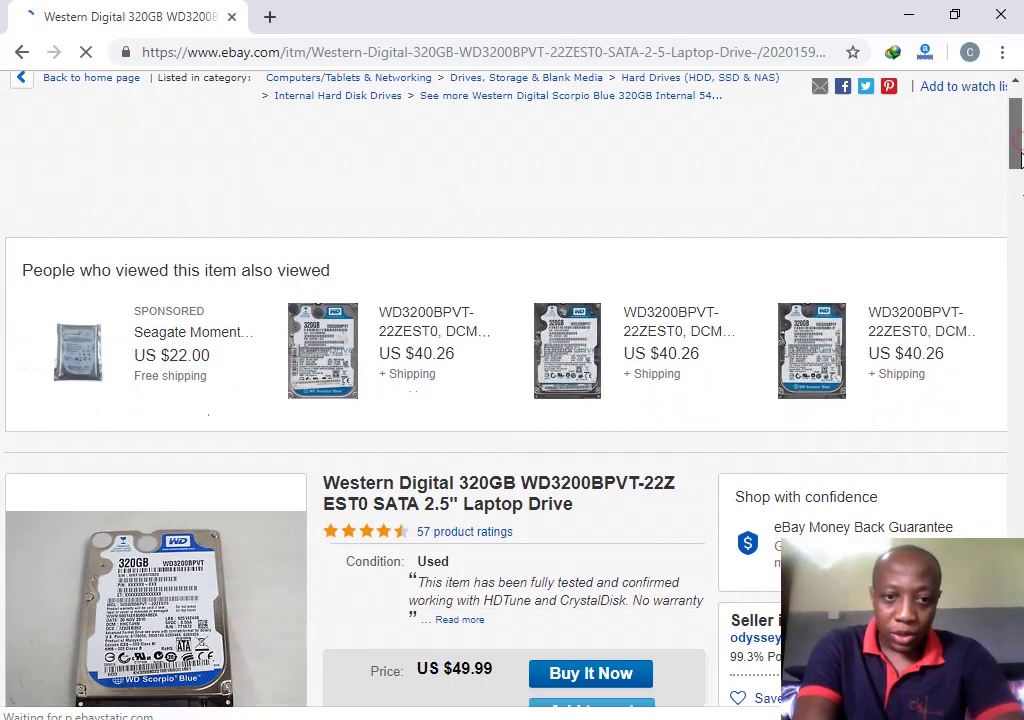
left_click_drag(1014, 140, 1018, 182)
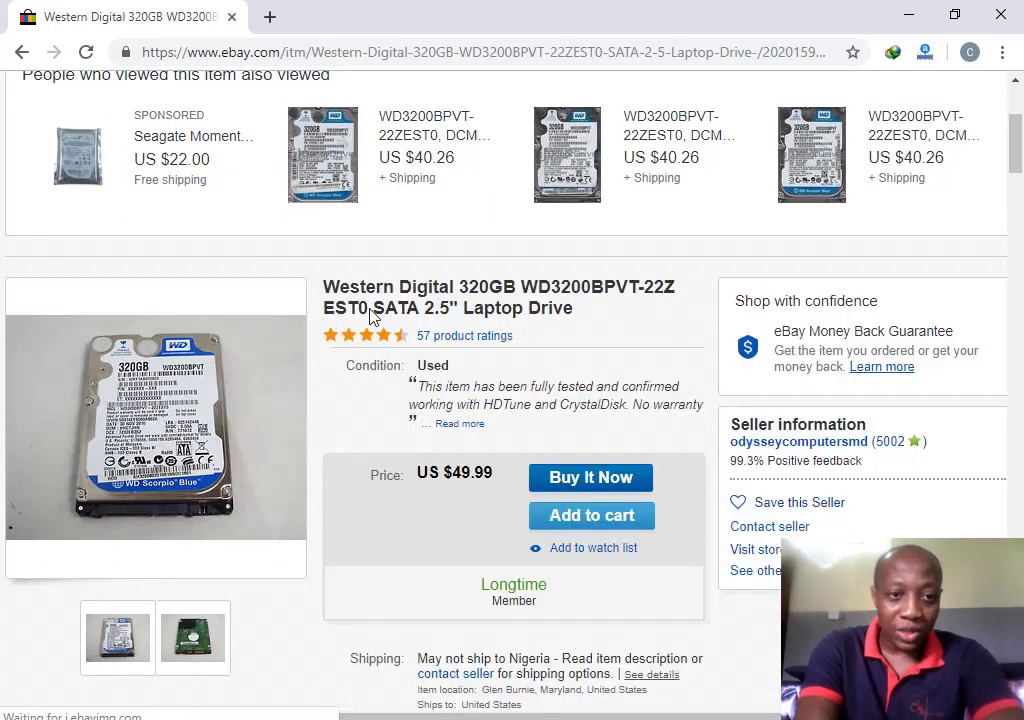
mouse_move(398, 341)
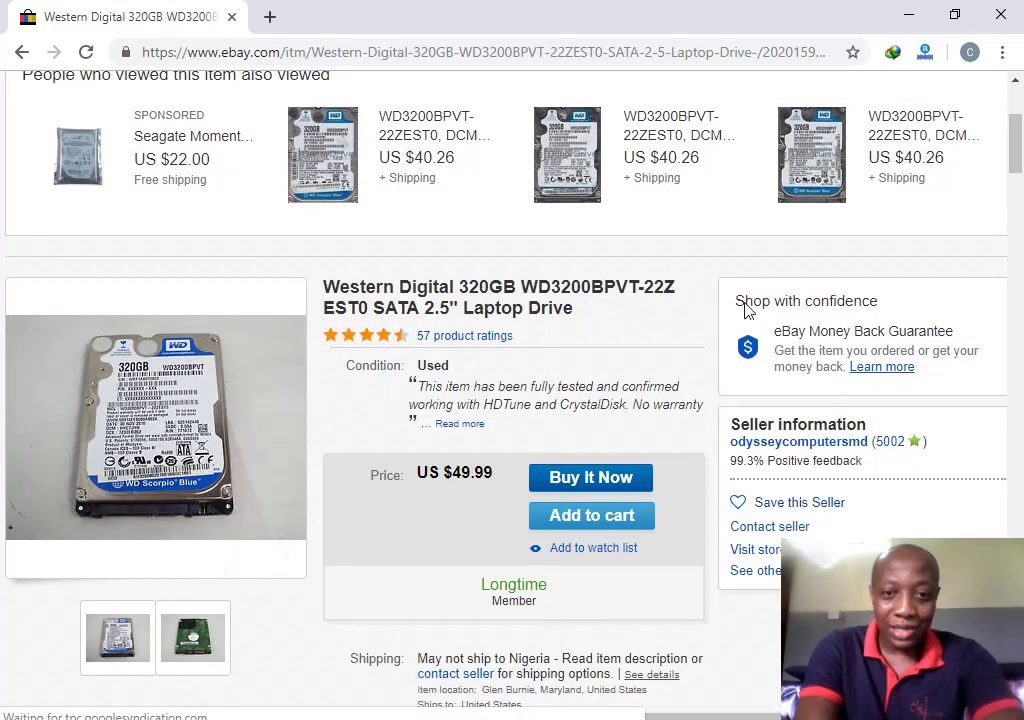
left_click_drag(1018, 138, 1019, 214)
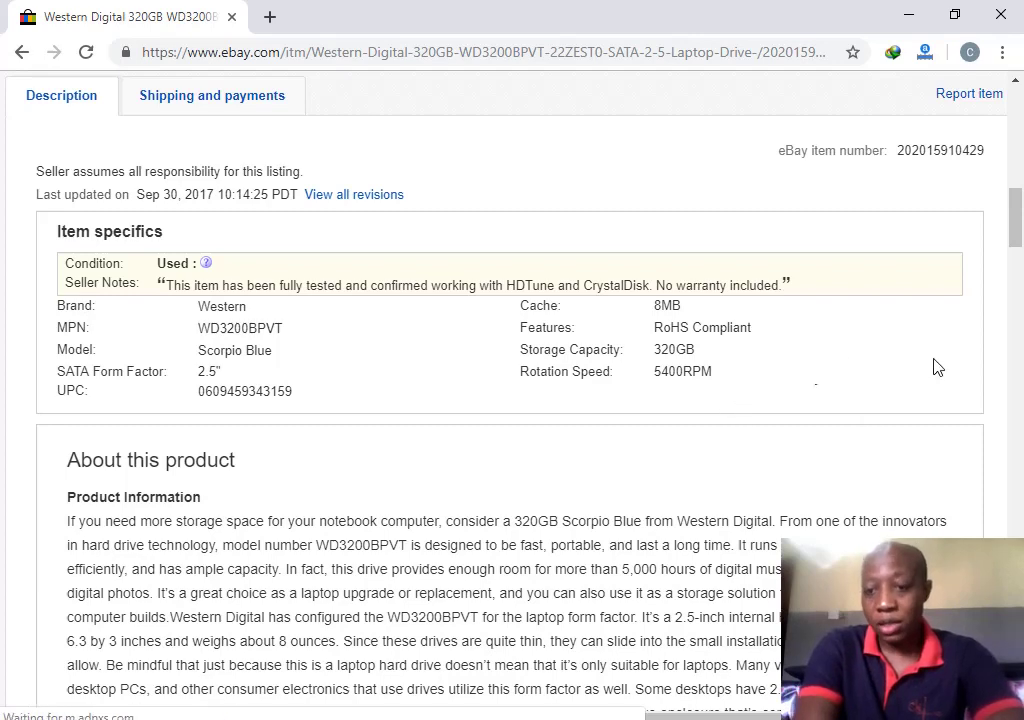
mouse_move(1016, 228)
left_mouse_down()
mouse_move(1018, 243)
mouse_move(1017, 222)
mouse_move(1018, 233)
left_mouse_up()
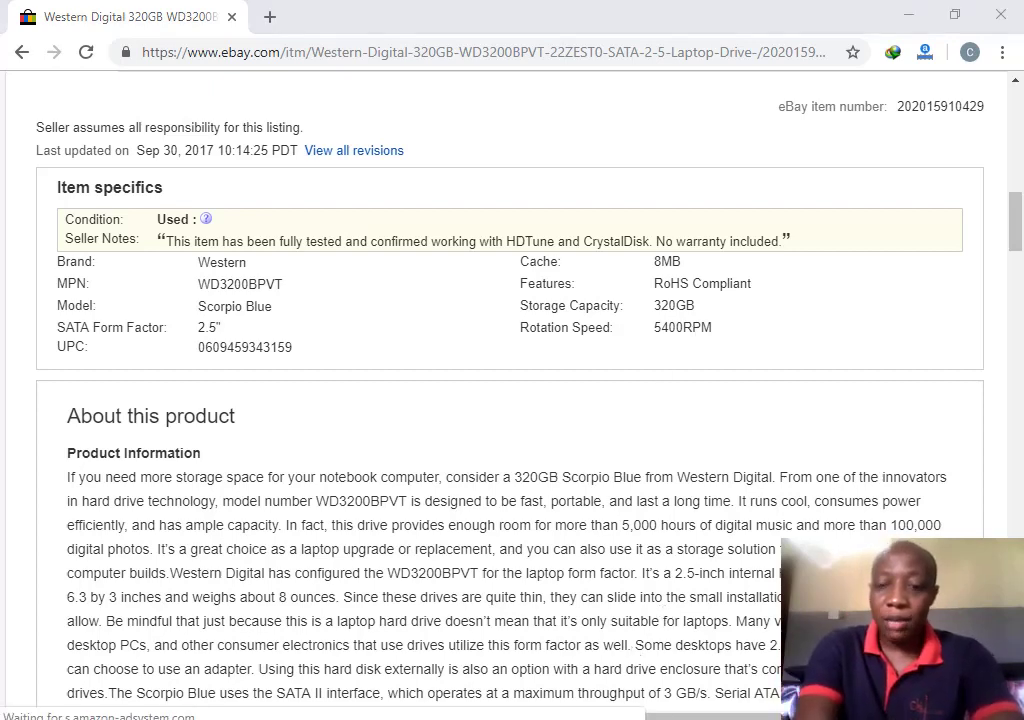
Recheck the model noted in the Word document, and go back to the Item specifics of the eBay listing in Chrome
mouse_move(630, 714)
left_click(750, 705)
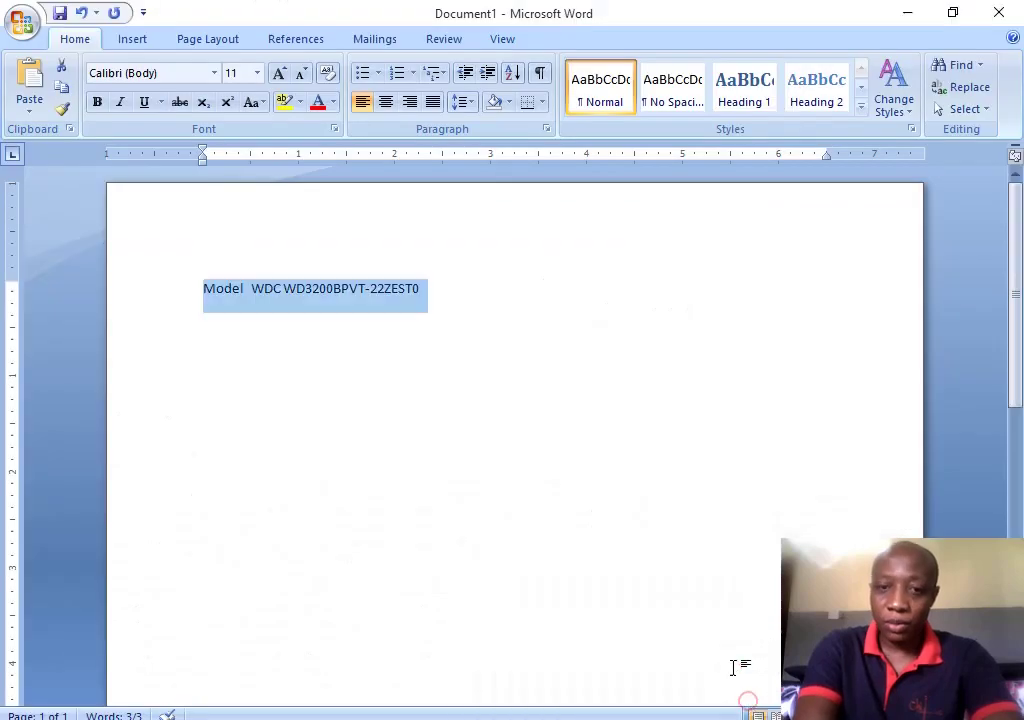
left_click(407, 316)
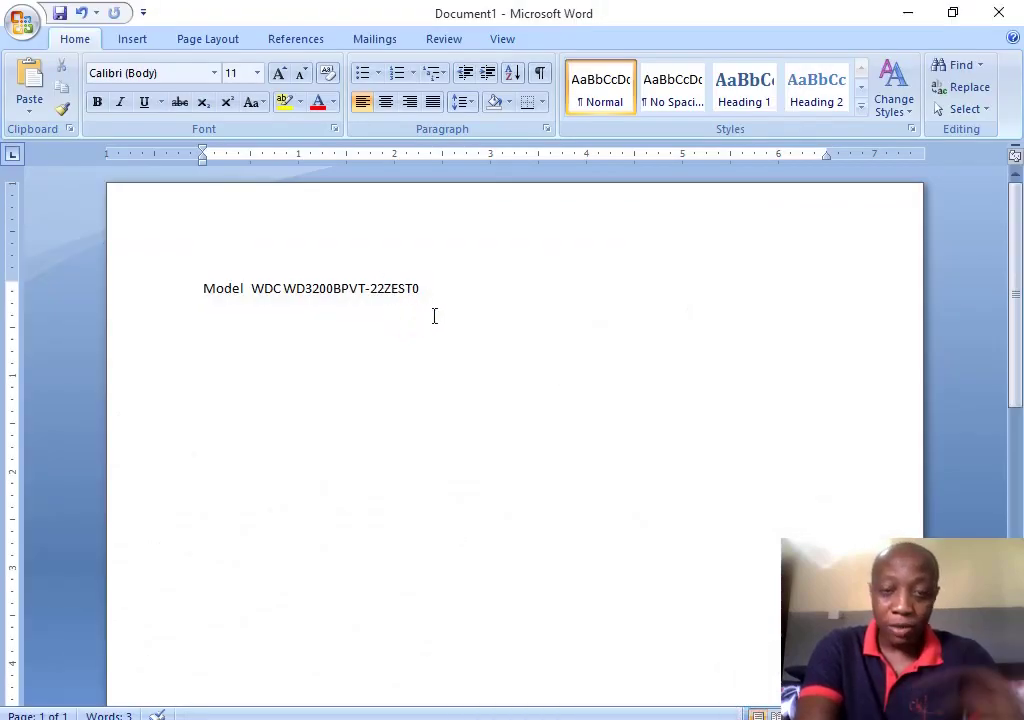
key("alt+Tab")
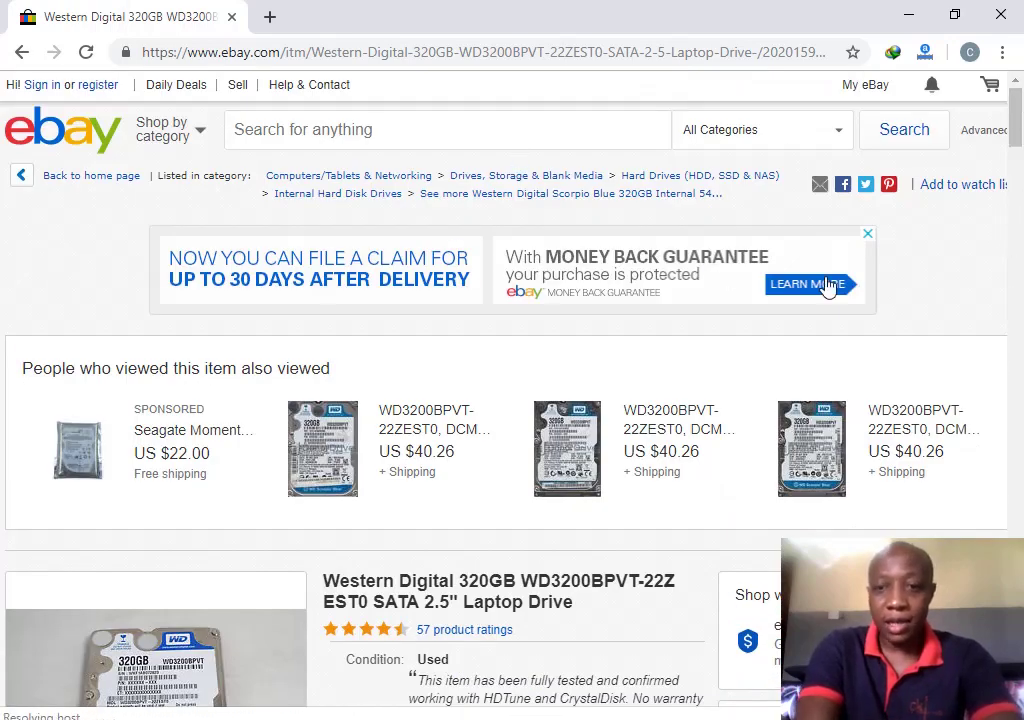
left_click_drag(1015, 117, 1017, 228)
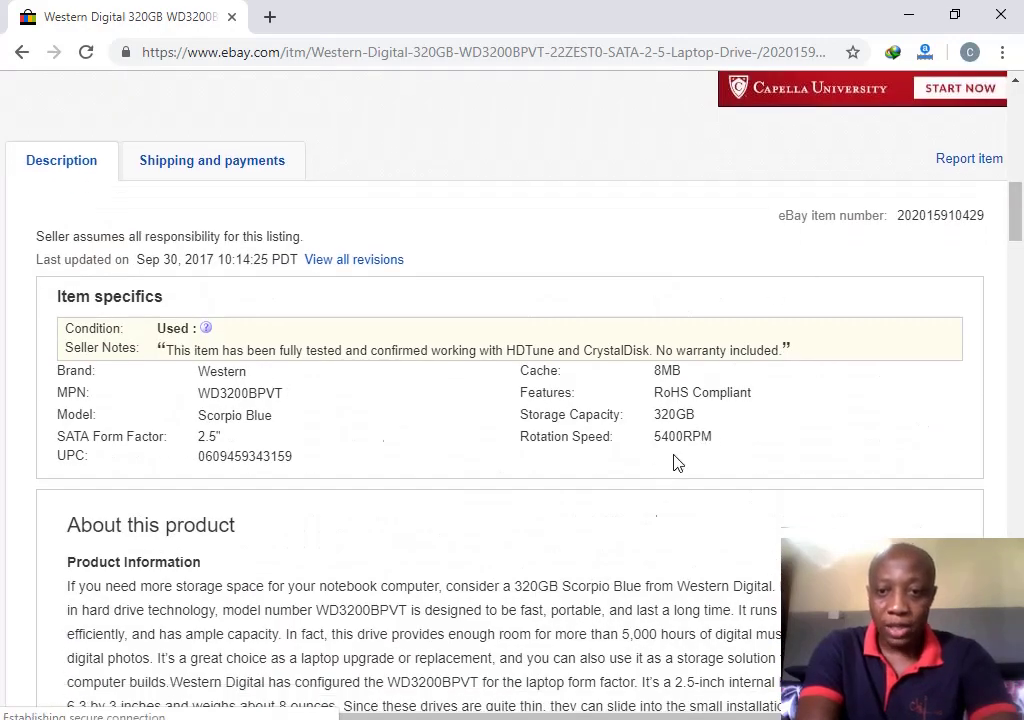